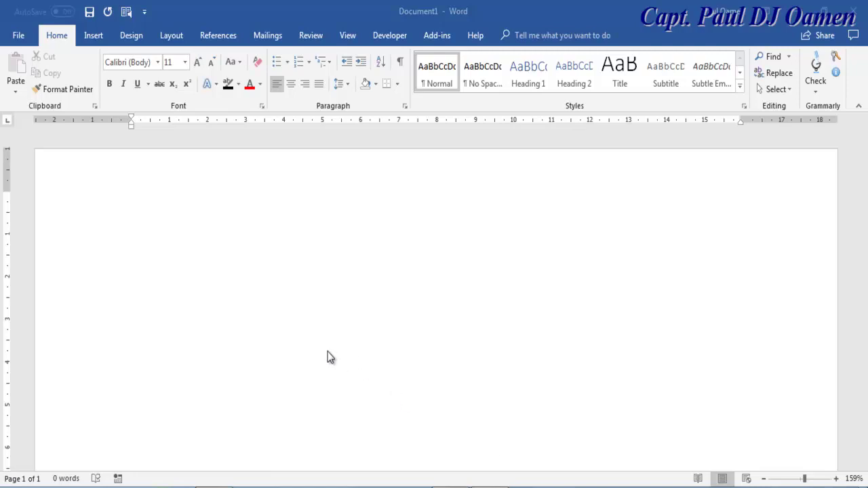
Step: Enter the expression 45 + 98 on the first line of the blank document
{"action": "left_click", "coordinate": [171, 251]}
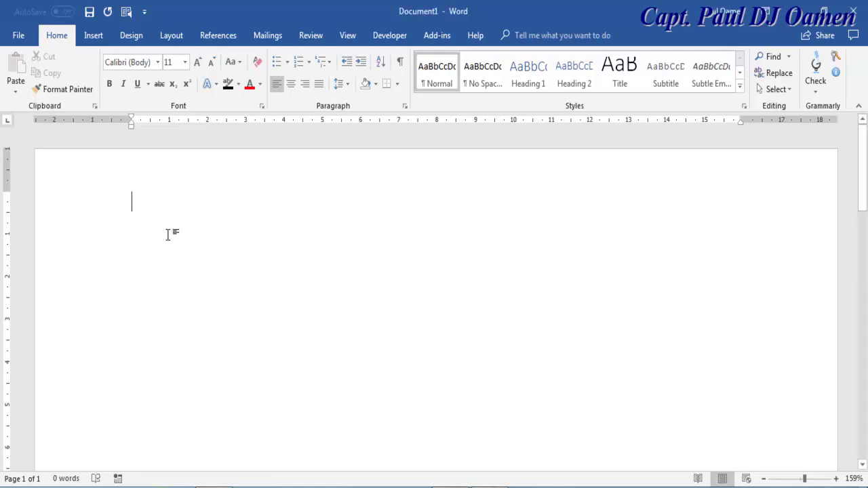
{"action": "type", "text": "45"}
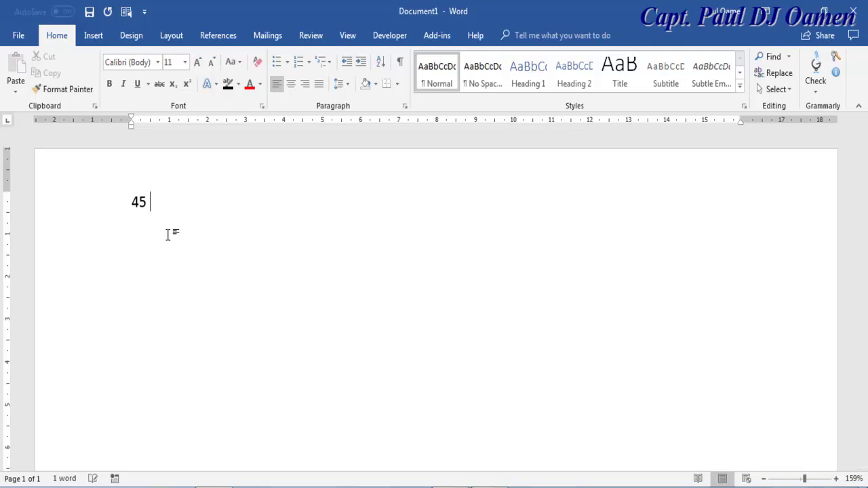
{"action": "type", "text": " +"}
{"action": "key", "text": "Home"}
{"action": "left_click", "coordinate": [173, 201]}
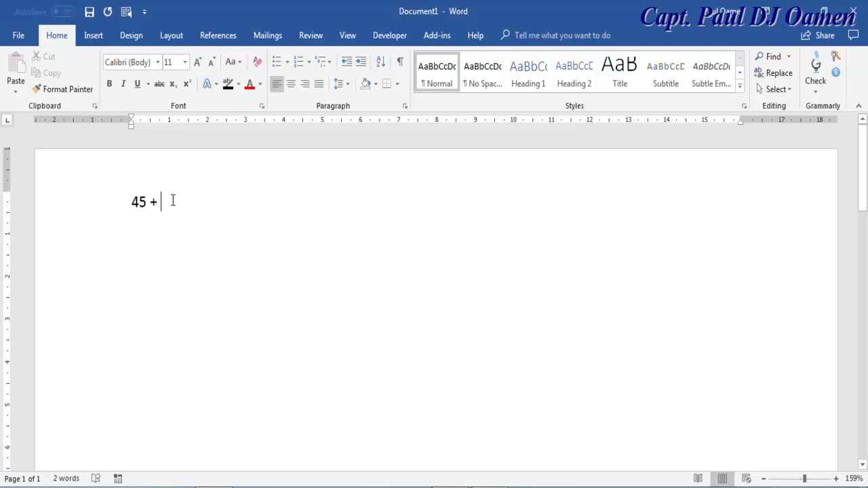
{"action": "type", "text": "98"}
{"action": "triple_click", "coordinate": [204, 202]}
{"action": "left_click", "coordinate": [215, 205]}
{"action": "left_click_drag", "start_coordinate": [184, 207], "coordinate": [124, 204]}
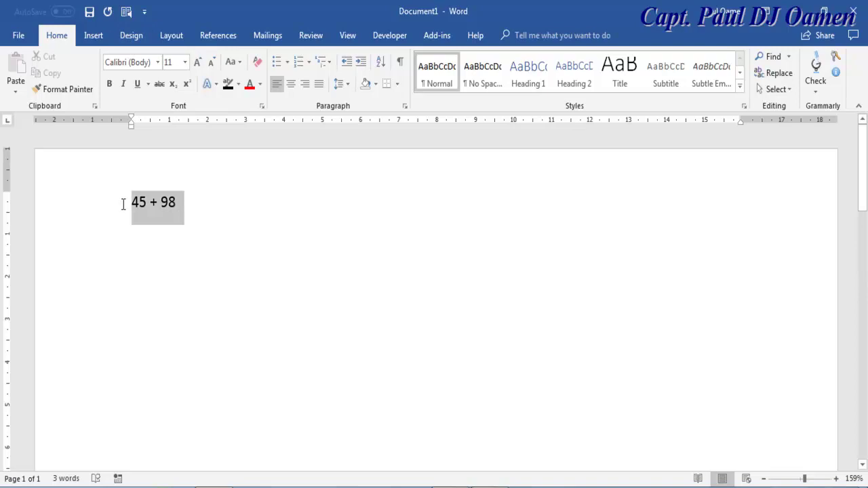
{"action": "left_click", "coordinate": [204, 212]}
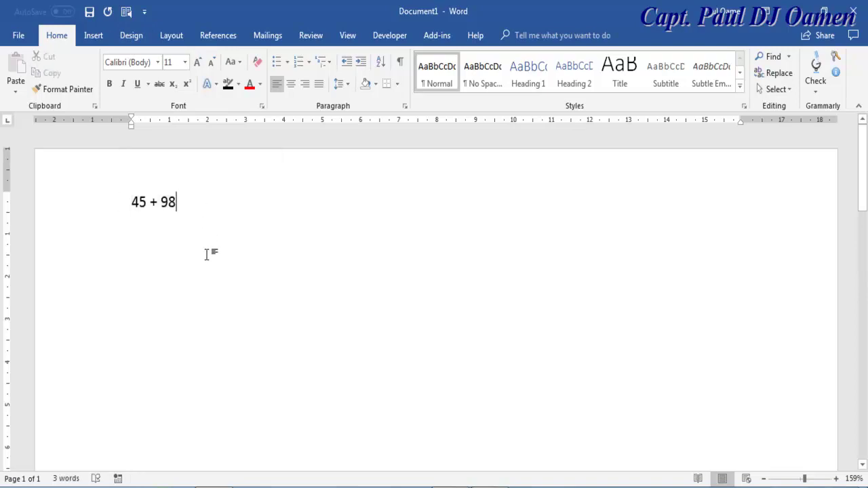
Step: Add the Calculate command from the All Commands list to the Quick Access Toolbar for all documents
{"action": "left_click", "coordinate": [145, 14]}
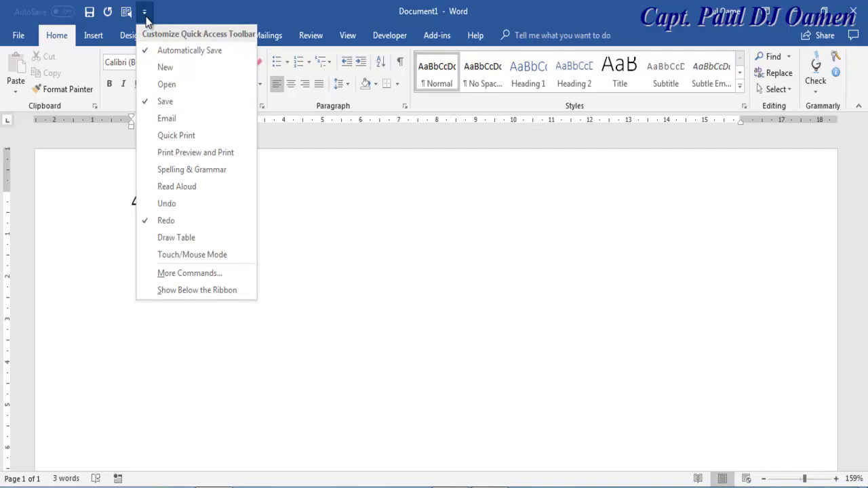
{"action": "left_click", "coordinate": [185, 274]}
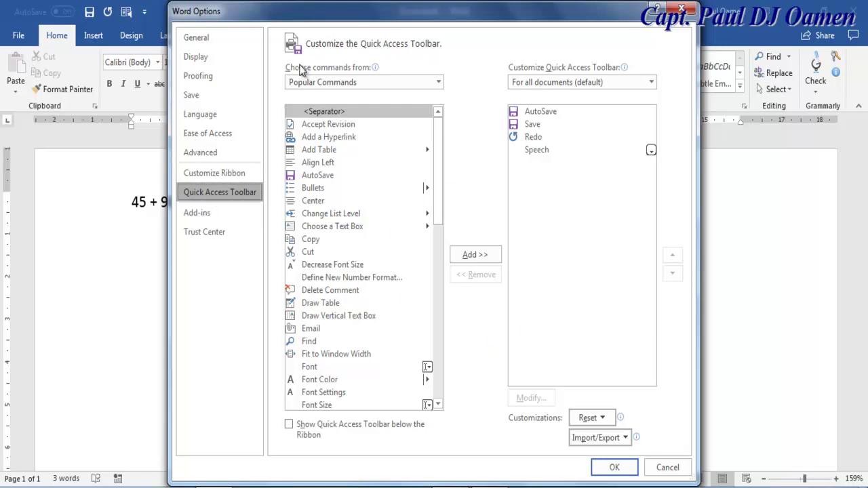
{"action": "mouse_move", "coordinate": [299, 73]}
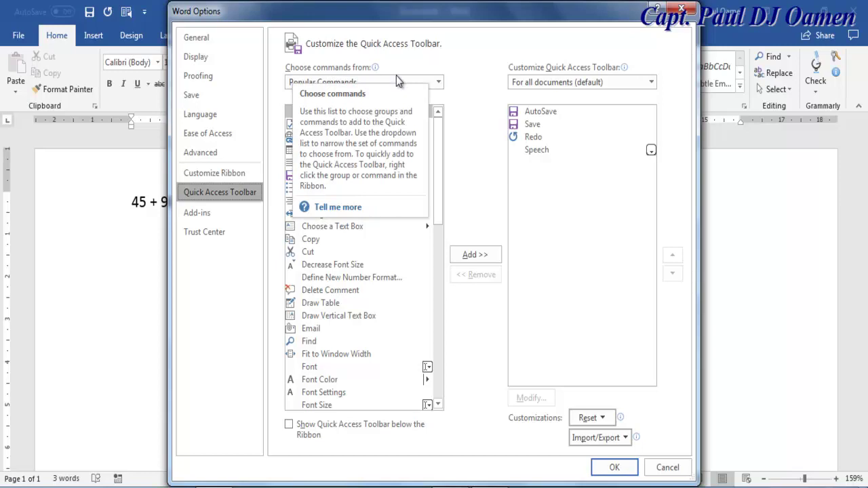
{"action": "left_click", "coordinate": [439, 82]}
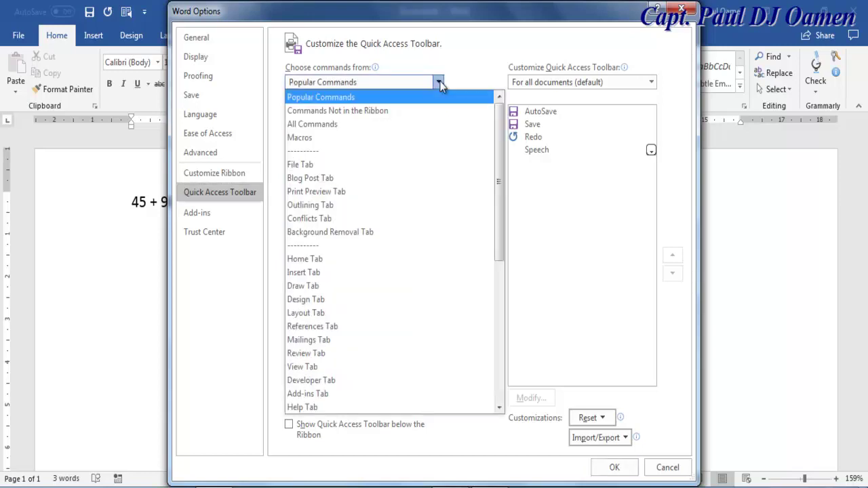
{"action": "left_click", "coordinate": [320, 128]}
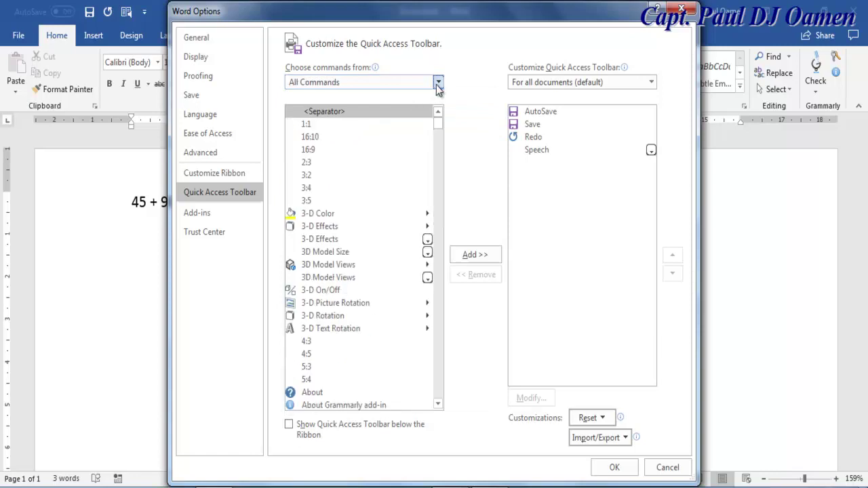
{"action": "left_click_drag", "start_coordinate": [438, 129], "coordinate": [434, 157]}
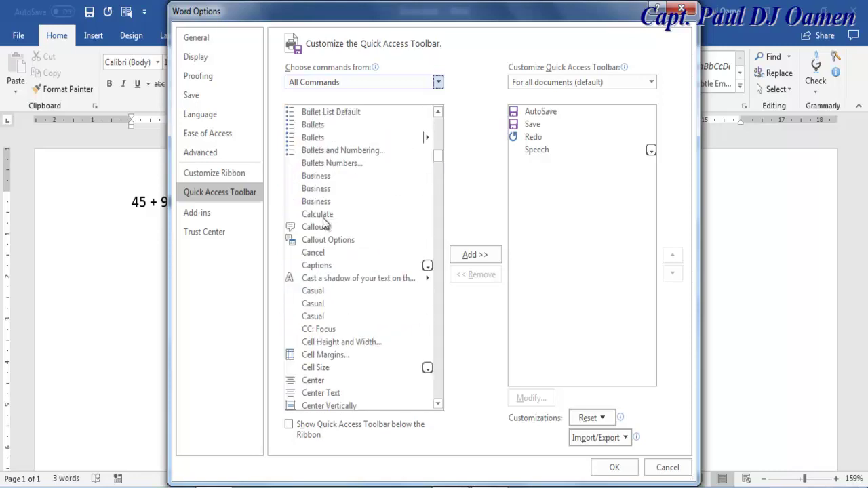
{"action": "left_click", "coordinate": [322, 216]}
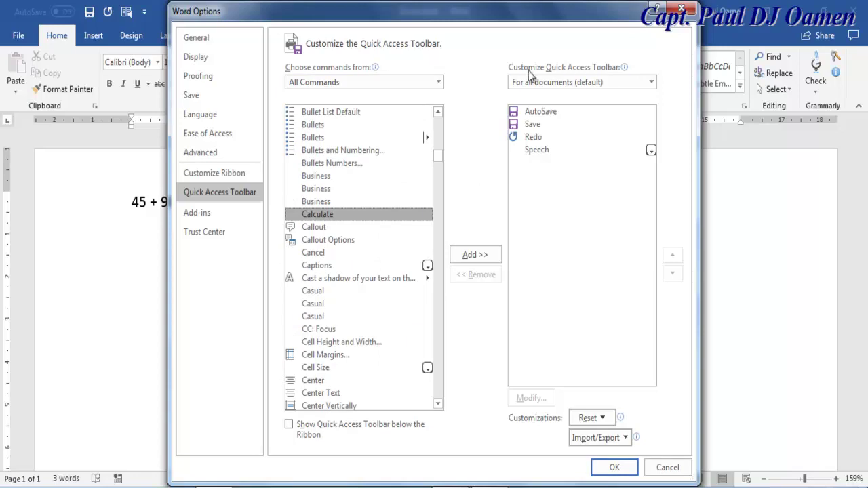
{"action": "mouse_move", "coordinate": [533, 75]}
{"action": "left_click", "coordinate": [469, 255]}
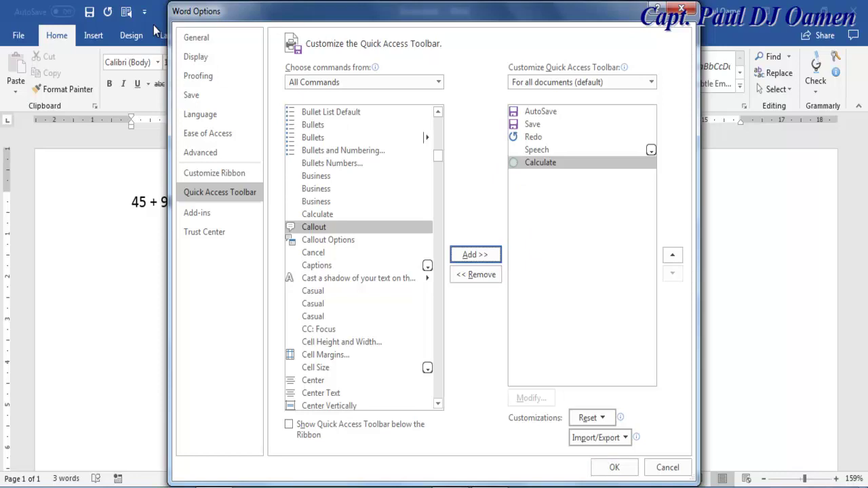
{"action": "left_click", "coordinate": [608, 469]}
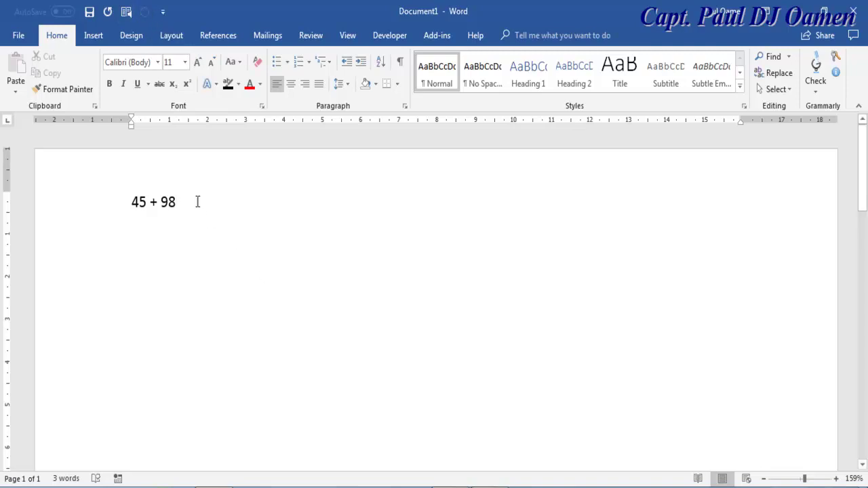
Step: Select the expression 45 + 98 and evaluate it with the Calculate command
{"action": "left_click_drag", "start_coordinate": [178, 202], "coordinate": [129, 204]}
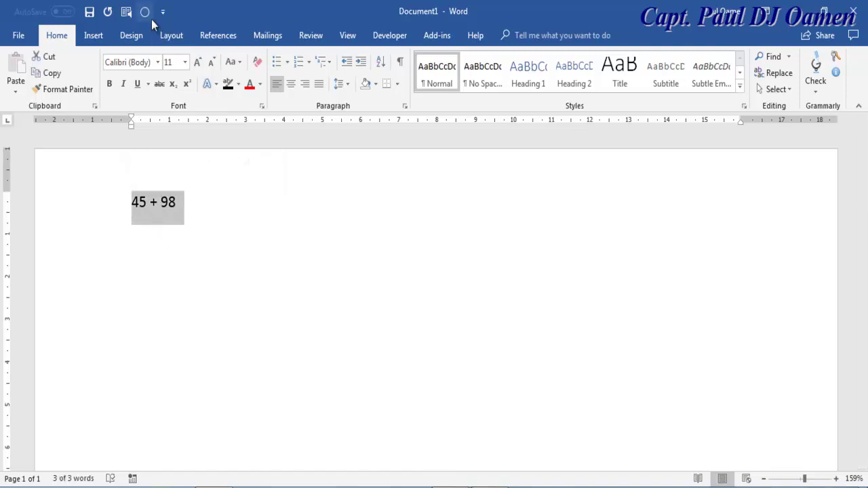
{"action": "left_click", "coordinate": [250, 252]}
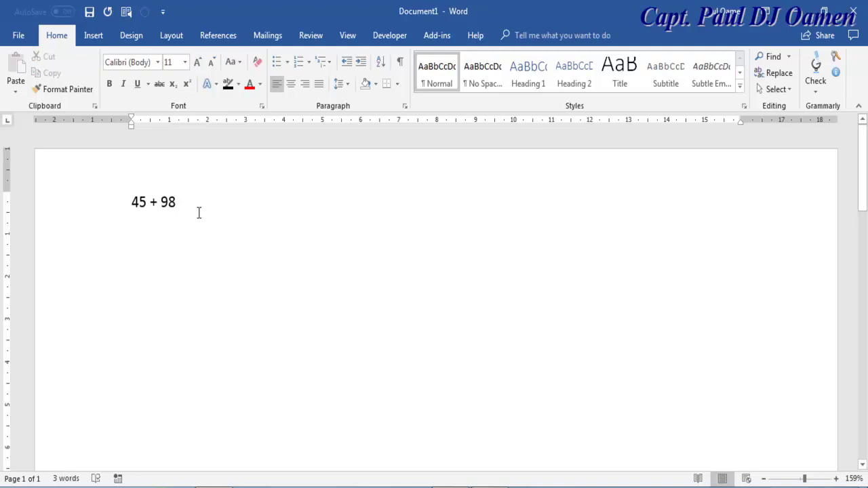
{"action": "left_click", "coordinate": [120, 206]}
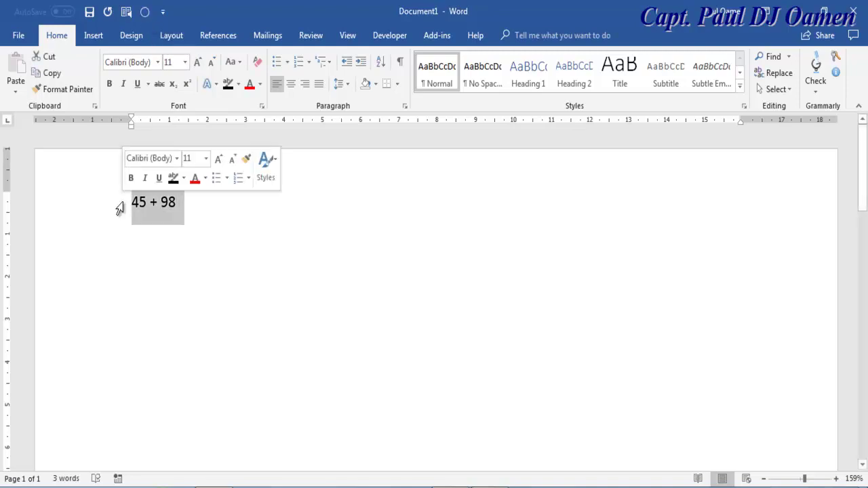
{"action": "left_click", "coordinate": [144, 12]}
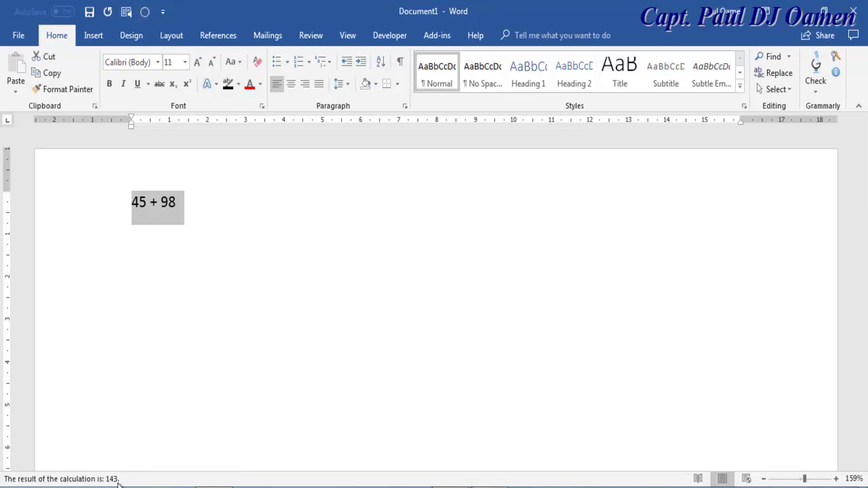
{"action": "left_click", "coordinate": [179, 217]}
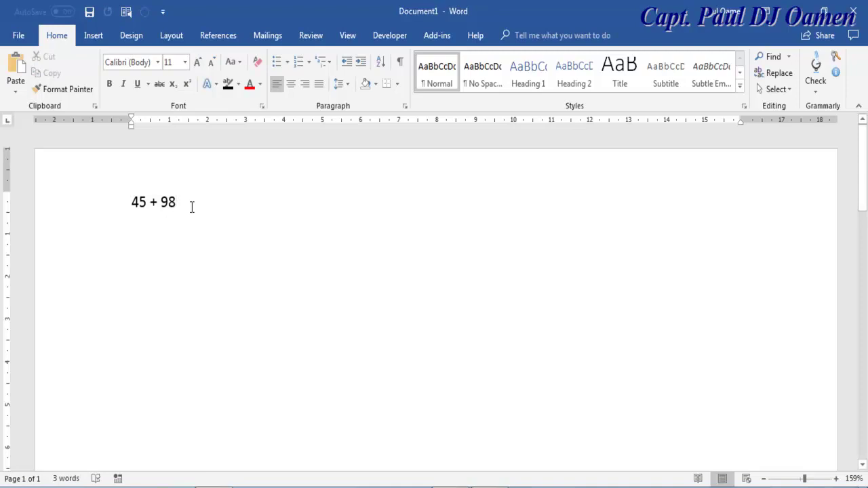
Step: Run Calculate on 45 + 98 again and show the collected Clipboard items
{"action": "left_click_drag", "start_coordinate": [192, 206], "coordinate": [115, 208]}
{"action": "left_click", "coordinate": [145, 12]}
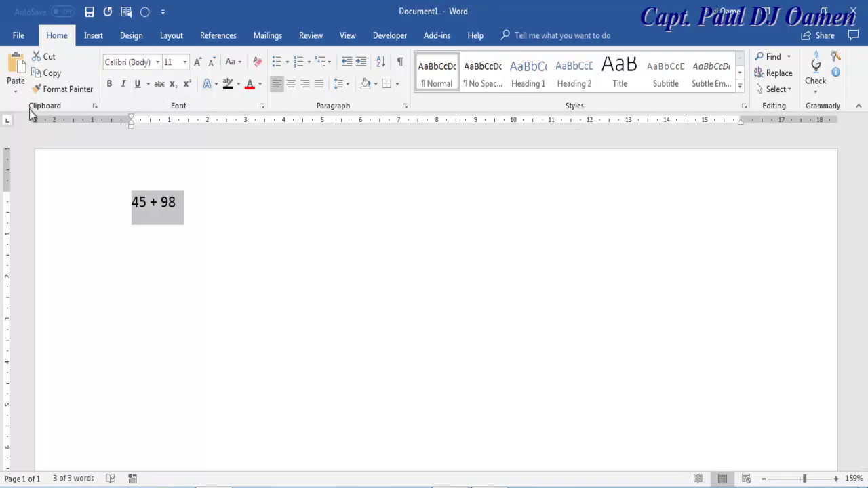
{"action": "left_click", "coordinate": [95, 107]}
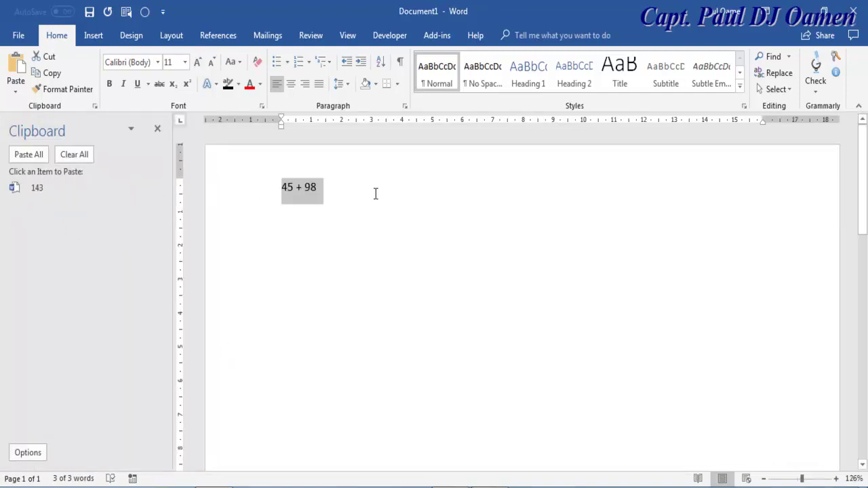
Step: Replace the addition expression with 85 * 78 and evaluate it with the Calculate command
{"action": "left_click", "coordinate": [280, 188]}
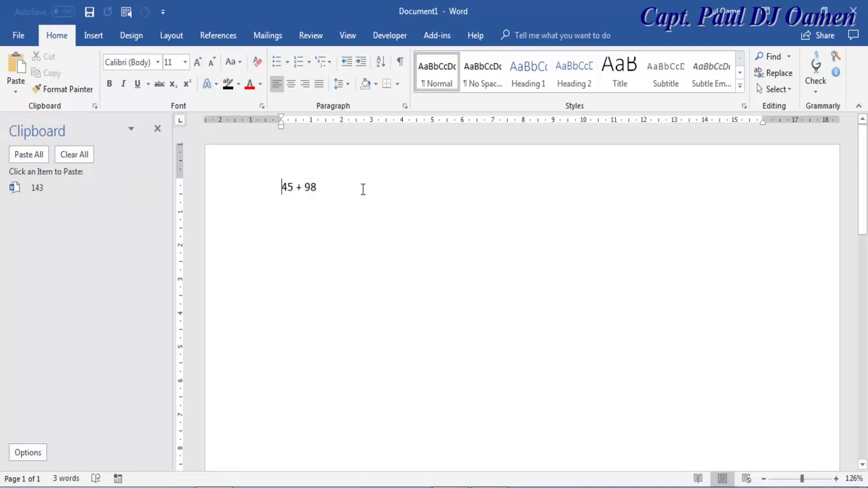
{"action": "left_click_drag", "start_coordinate": [362, 188], "coordinate": [272, 201]}
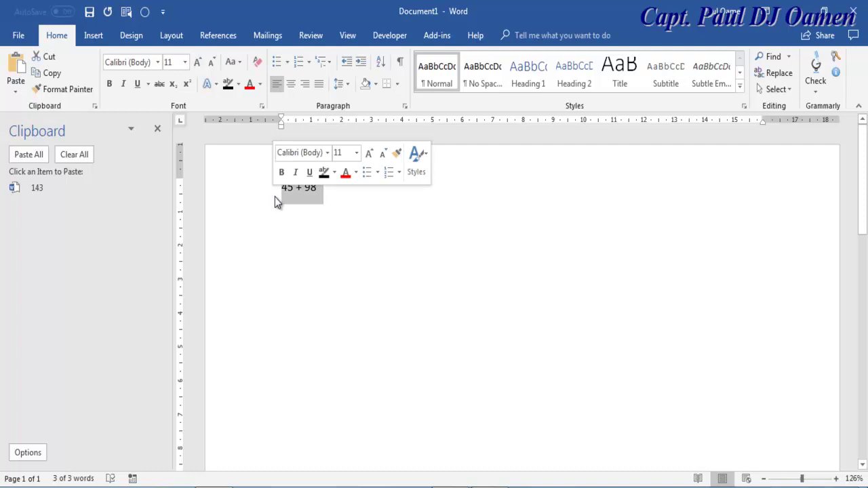
{"action": "type", "text": "85"}
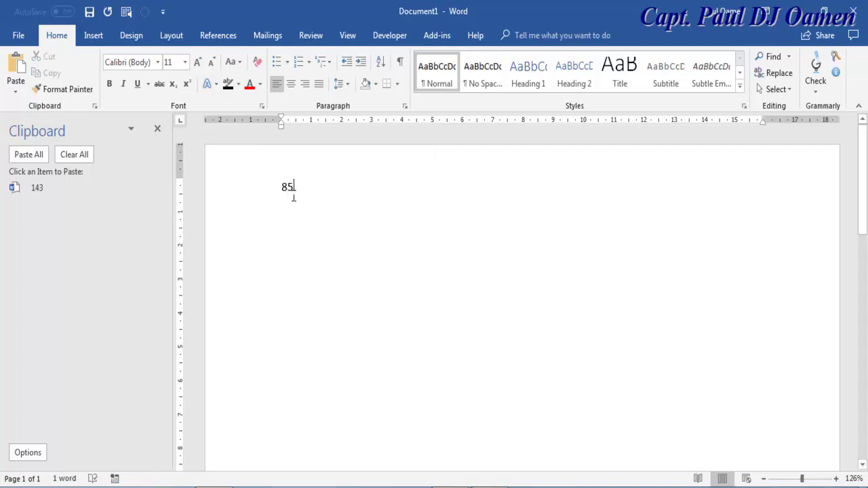
{"action": "type", "text": " *"}
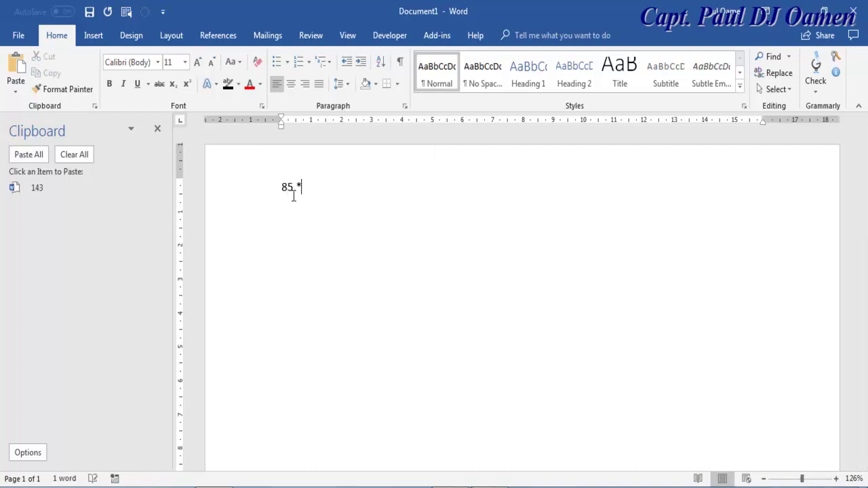
{"action": "type", "text": " 78"}
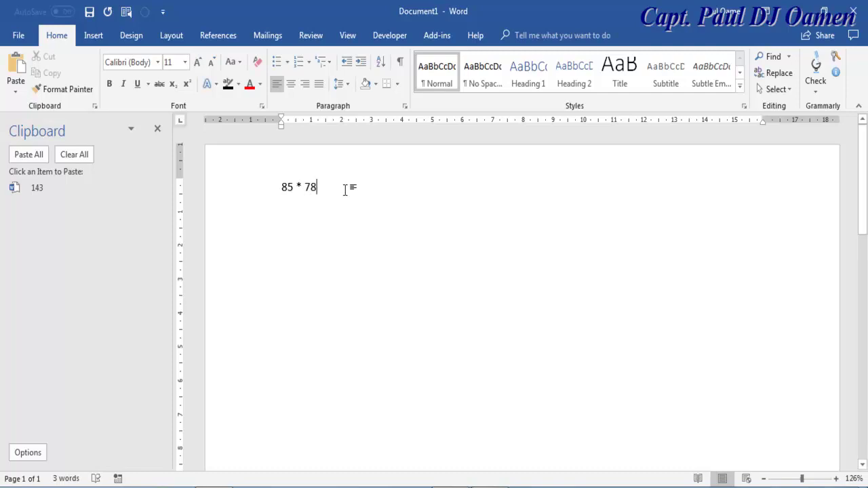
{"action": "left_click_drag", "start_coordinate": [347, 188], "coordinate": [282, 191]}
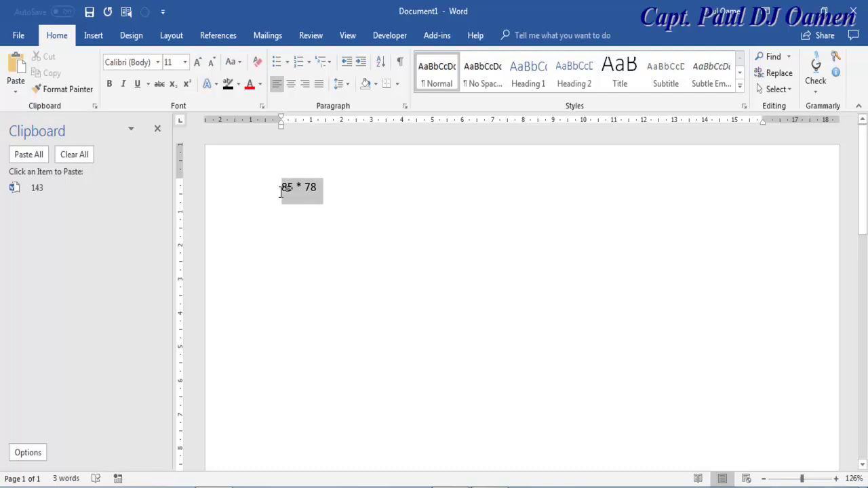
{"action": "left_click", "coordinate": [145, 14]}
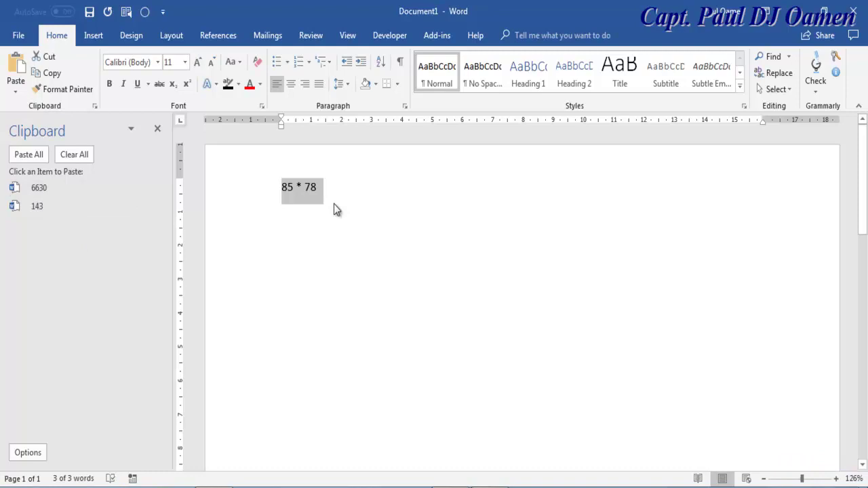
Step: Replace the multiplication expression with 56 /23 and evaluate it with the Calculate command
{"action": "type", "text": "56"}
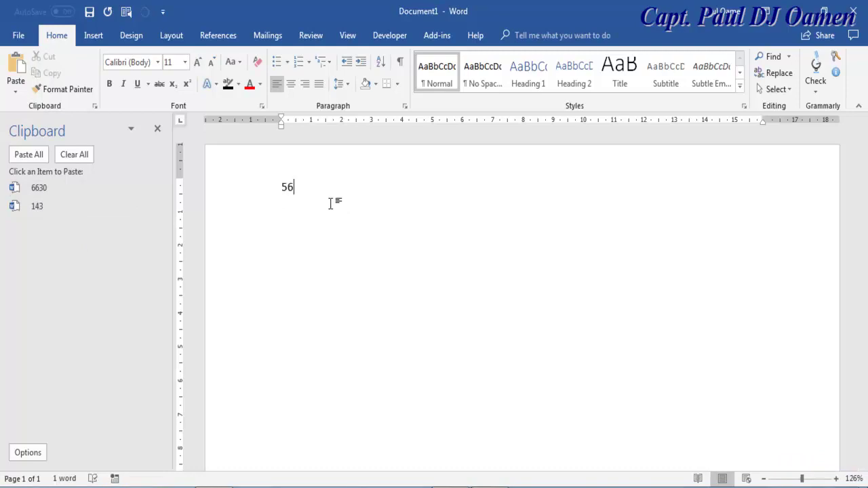
{"action": "type", "text": " /23"}
{"action": "triple_click", "coordinate": [292, 186]}
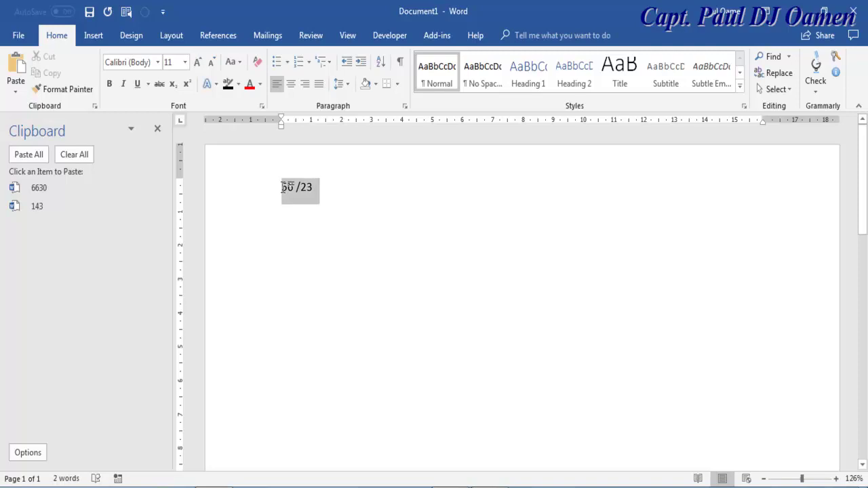
{"action": "left_click", "coordinate": [146, 11]}
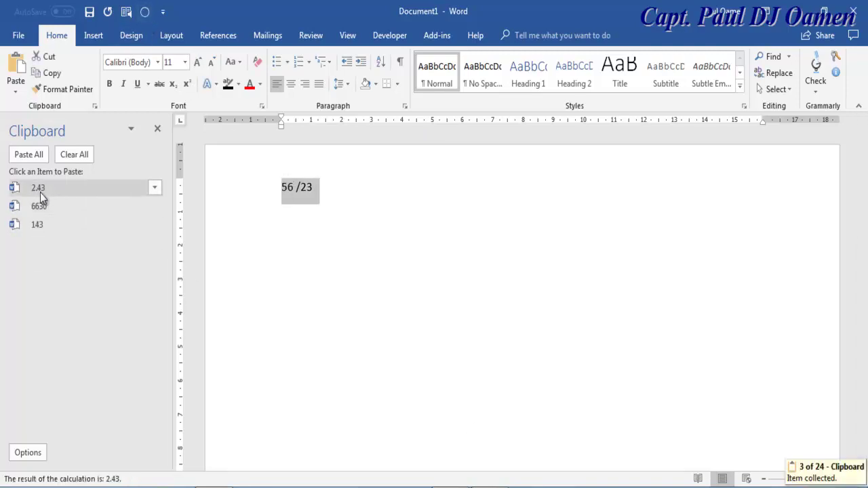
Step: Insert a table with three columns and four rows on a new line below the 56 /23 expression
{"action": "left_click", "coordinate": [399, 283]}
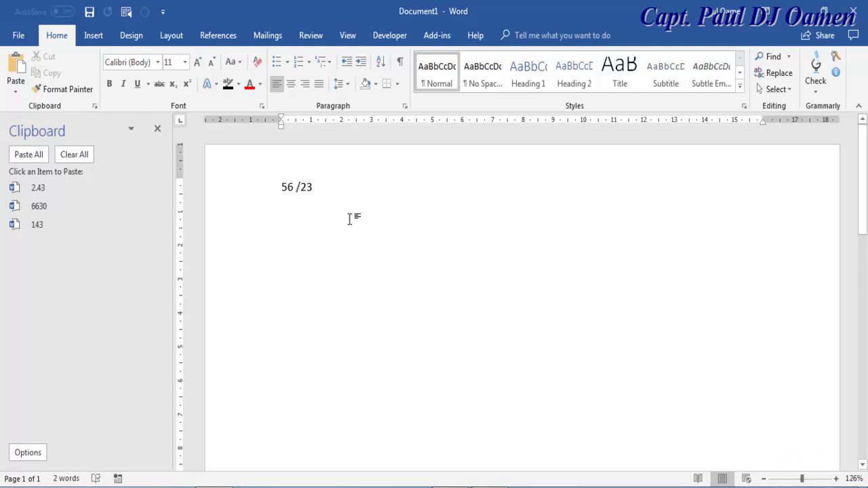
{"action": "left_click", "coordinate": [91, 38]}
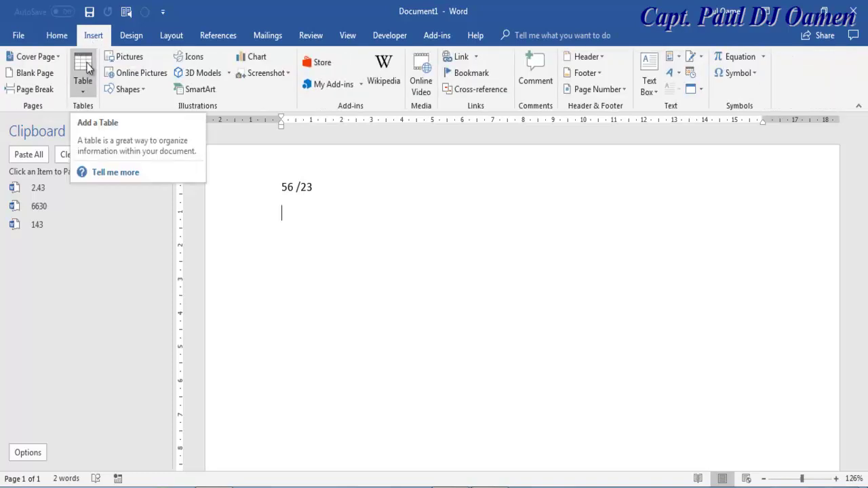
{"action": "left_click", "coordinate": [84, 67]}
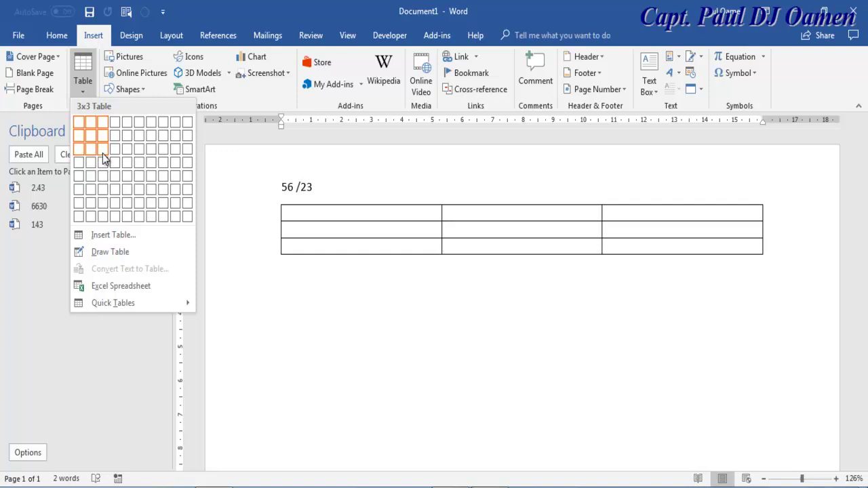
{"action": "left_click", "coordinate": [103, 163]}
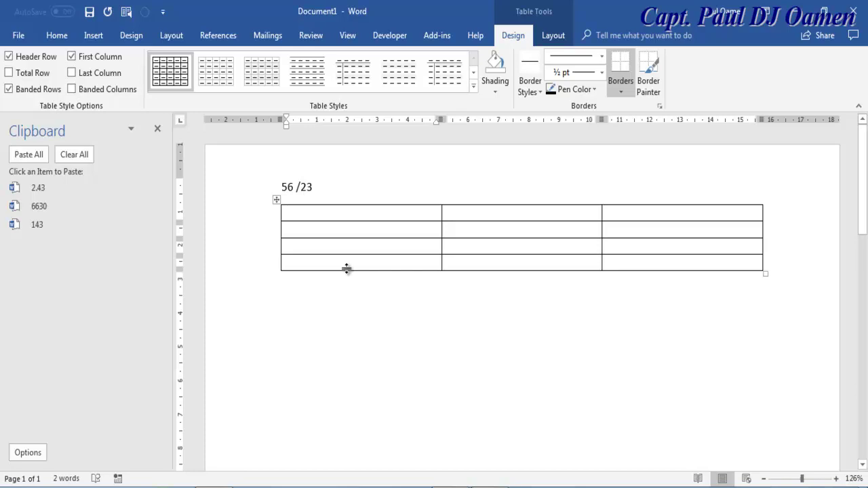
Step: Enter 67 and 68 in the first two cells of the table's first row
{"action": "type", "text": "67"}
{"action": "left_click", "coordinate": [464, 215]}
{"action": "type", "text": "67"}
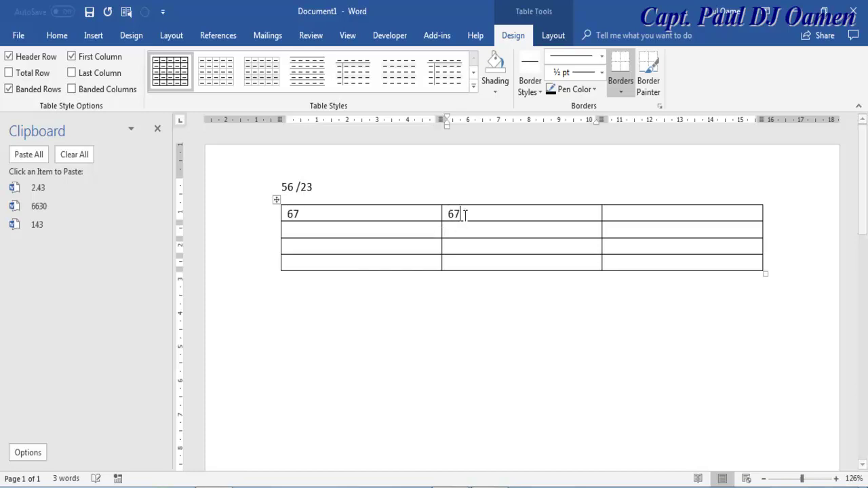
{"action": "key", "text": "BackSpace"}
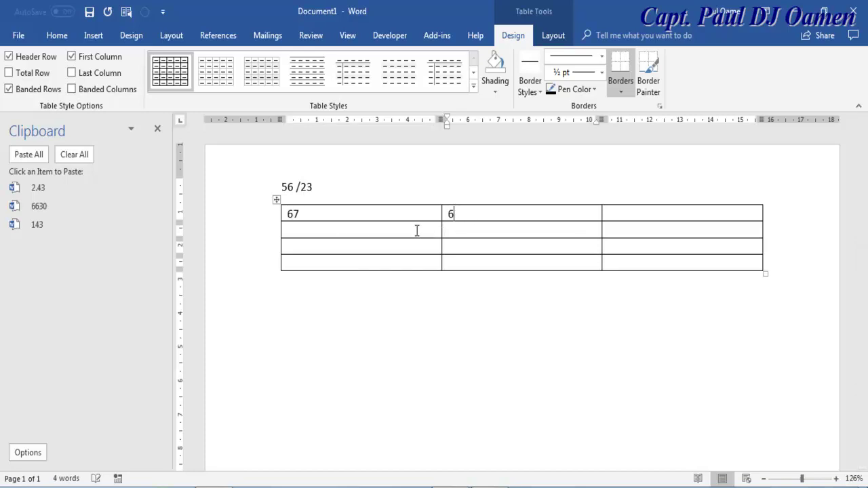
{"action": "type", "text": "8"}
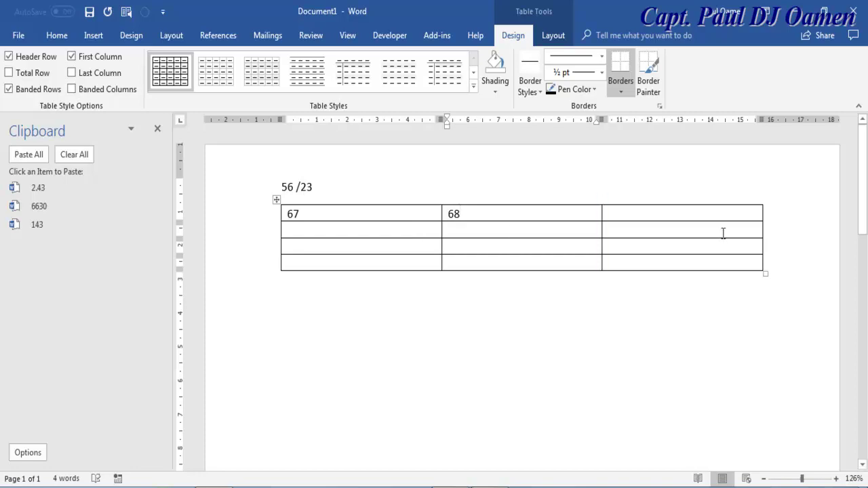
Step: Insert the formula =SUM(LEFT) with number format 0.00 in the third cell of the first row
{"action": "left_click", "coordinate": [666, 214]}
{"action": "left_click", "coordinate": [551, 36]}
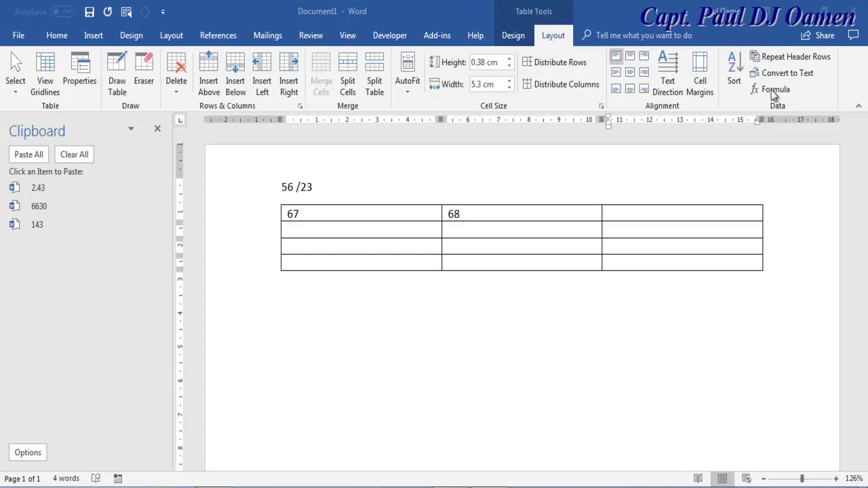
{"action": "left_click", "coordinate": [646, 221]}
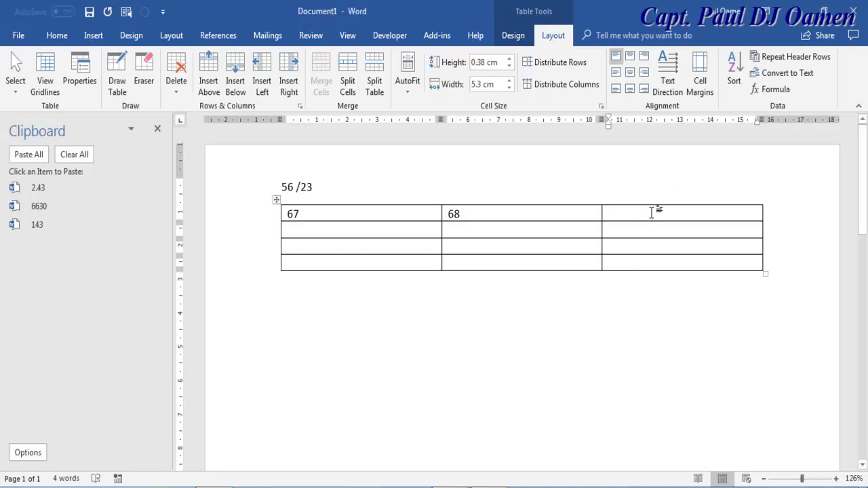
{"action": "left_click", "coordinate": [780, 94]}
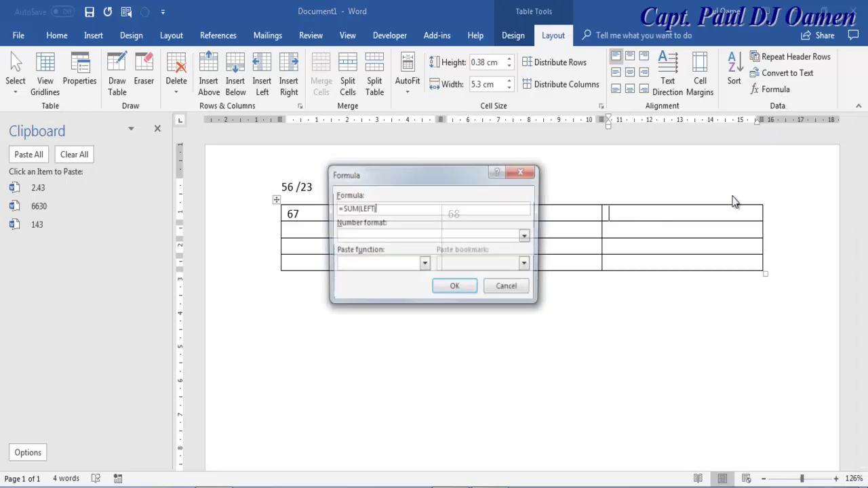
{"action": "left_click_drag", "start_coordinate": [414, 177], "coordinate": [505, 267]}
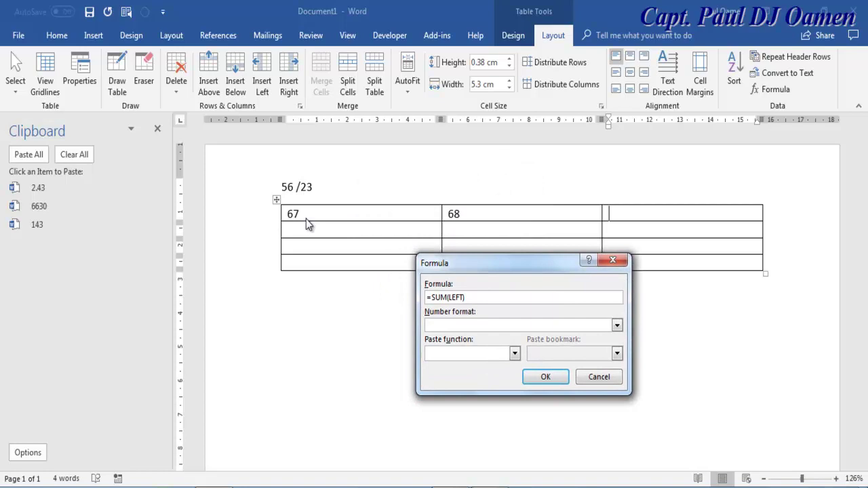
{"action": "left_click", "coordinate": [617, 326]}
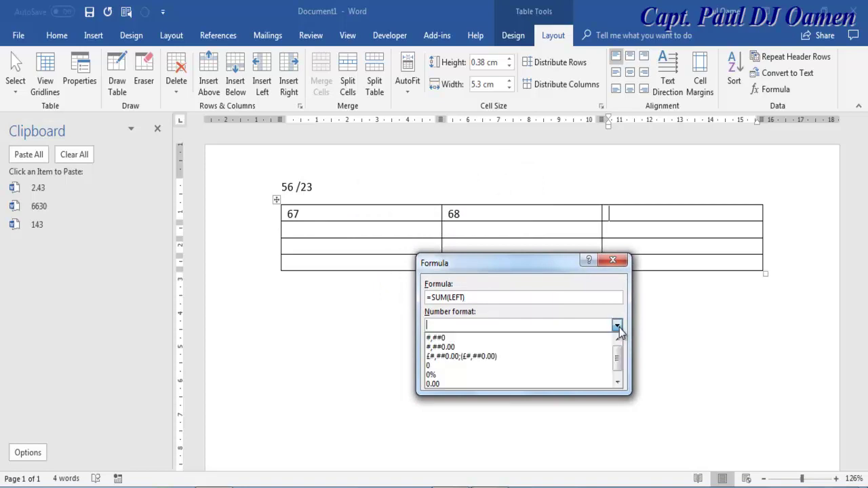
{"action": "left_click", "coordinate": [436, 384]}
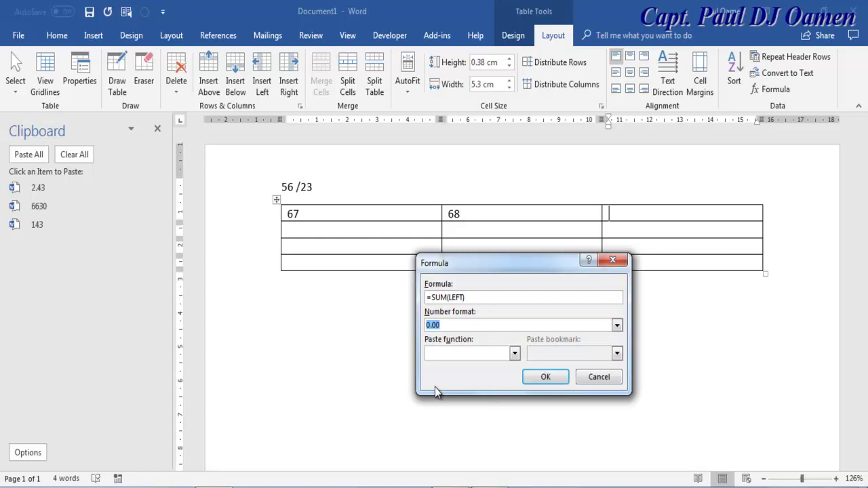
{"action": "left_click", "coordinate": [551, 382]}
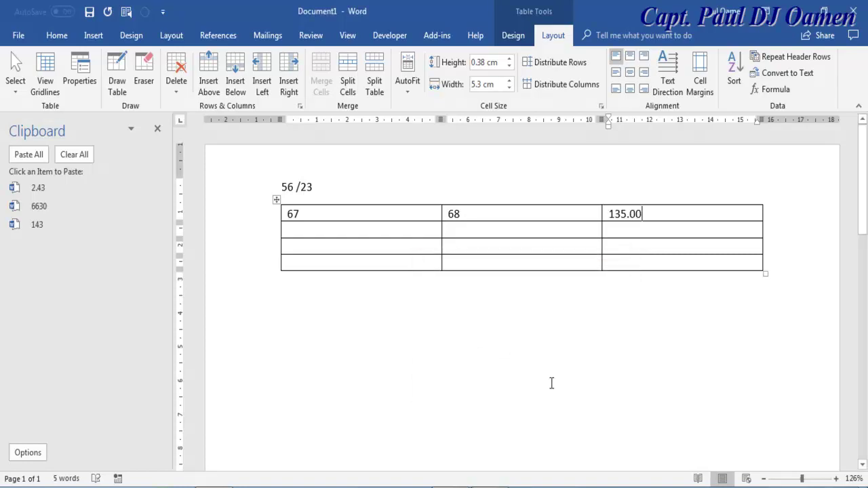
Step: Enter 45 and 683 in the first two cells of the table's second row
{"action": "left_click", "coordinate": [326, 230]}
{"action": "type", "text": "45"}
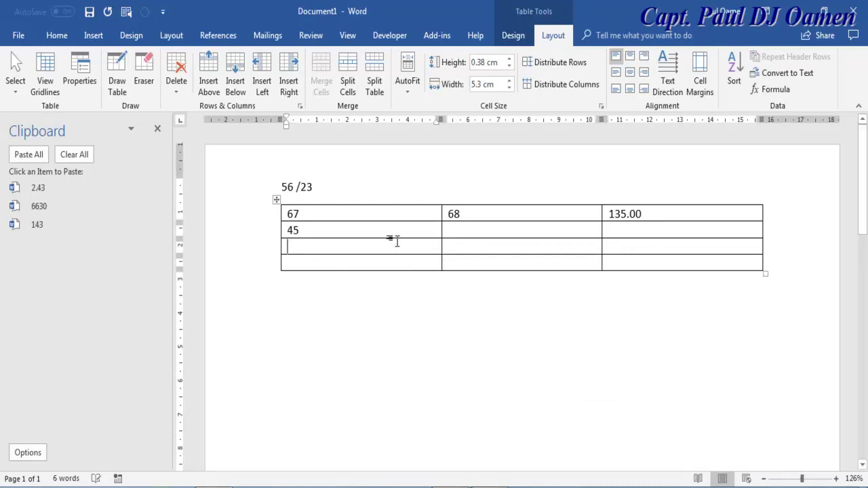
{"action": "left_click", "coordinate": [452, 230]}
{"action": "type", "text": "68"}
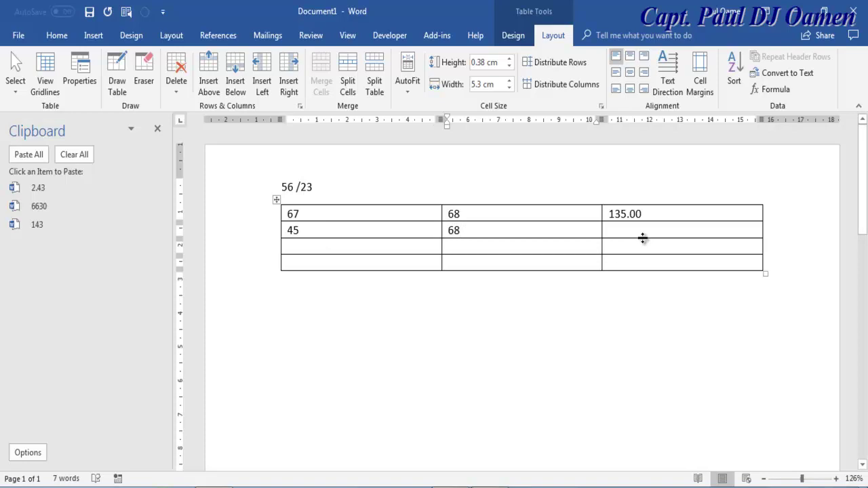
{"action": "type", "text": "3"}
Step: Insert a SUM formula adding the values to the left in the second row's third cell, without a number format
{"action": "left_click", "coordinate": [641, 230]}
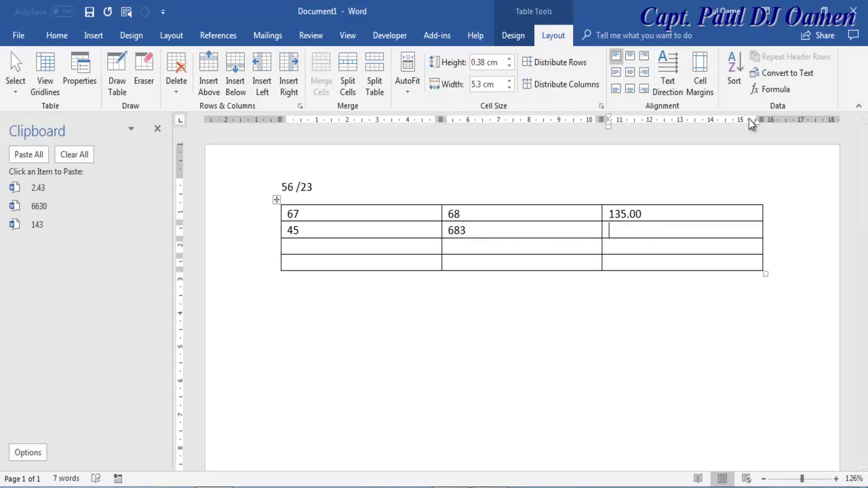
{"action": "left_click", "coordinate": [770, 89]}
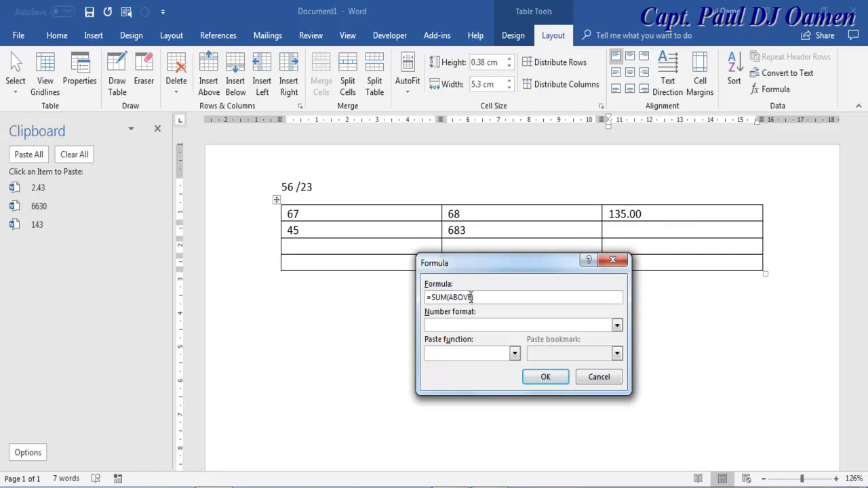
{"action": "left_click_drag", "start_coordinate": [473, 299], "coordinate": [452, 299]}
{"action": "key", "text": "BackSpace"}
{"action": "left_click", "coordinate": [546, 379]}
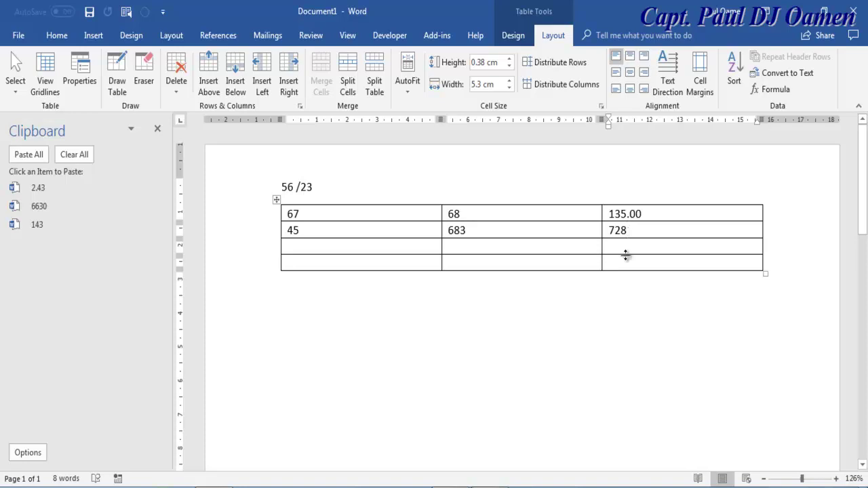
Step: Enter 2454 and 6788 in the first two cells of the table's third row
{"action": "left_click", "coordinate": [312, 249]}
{"action": "type", "text": "457"}
{"action": "left_click_drag", "start_coordinate": [317, 246], "coordinate": [287, 246]}
{"action": "type", "text": "2454"}
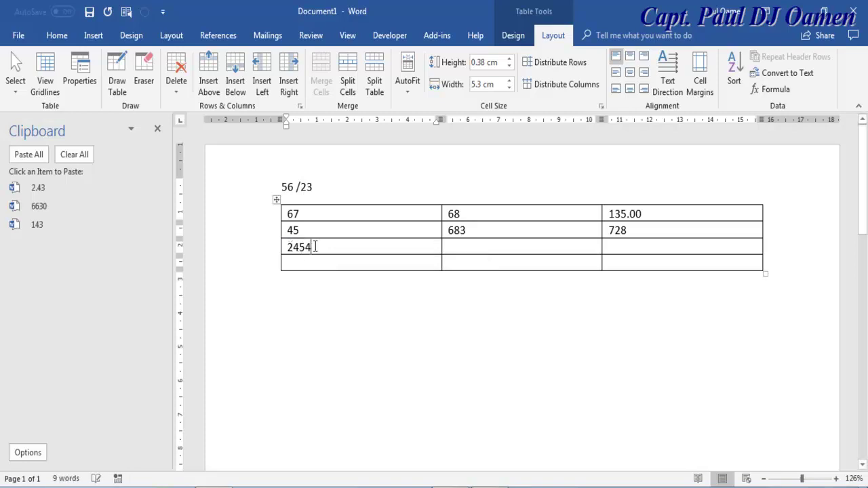
{"action": "left_click", "coordinate": [462, 249]}
{"action": "type", "text": "67887"}
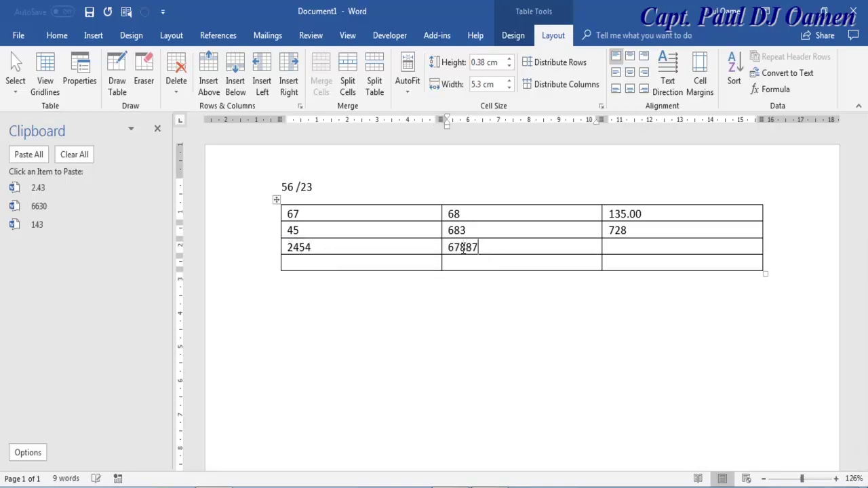
{"action": "key", "text": "BackSpace"}
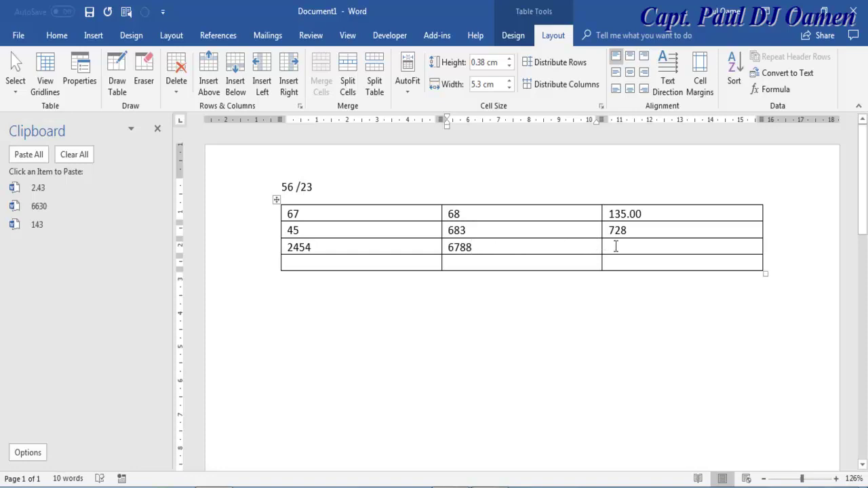
Step: Insert the formula =SUM(LEFT) with number format 0.00 in the third cell of the third row
{"action": "left_click", "coordinate": [617, 247]}
{"action": "left_click", "coordinate": [774, 89]}
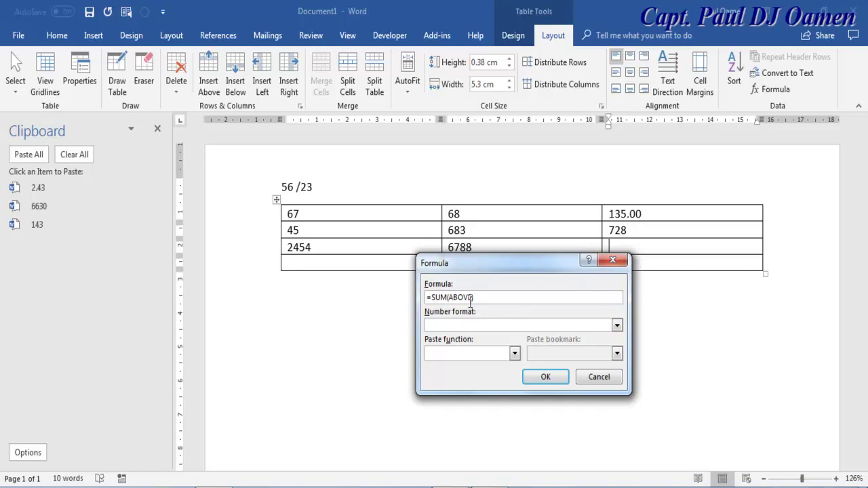
{"action": "left_click_drag", "start_coordinate": [473, 298], "coordinate": [448, 299]}
{"action": "type", "text": "LEFT"}
{"action": "left_click", "coordinate": [617, 326]}
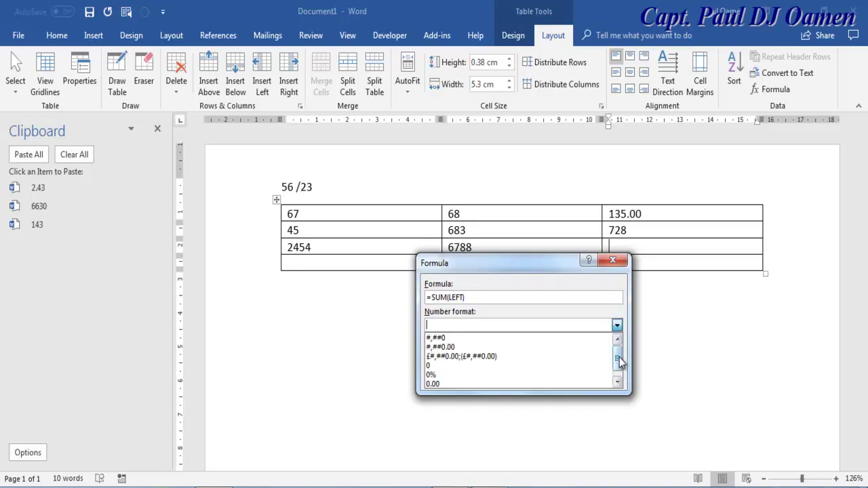
{"action": "left_click_drag", "start_coordinate": [620, 362], "coordinate": [619, 377]}
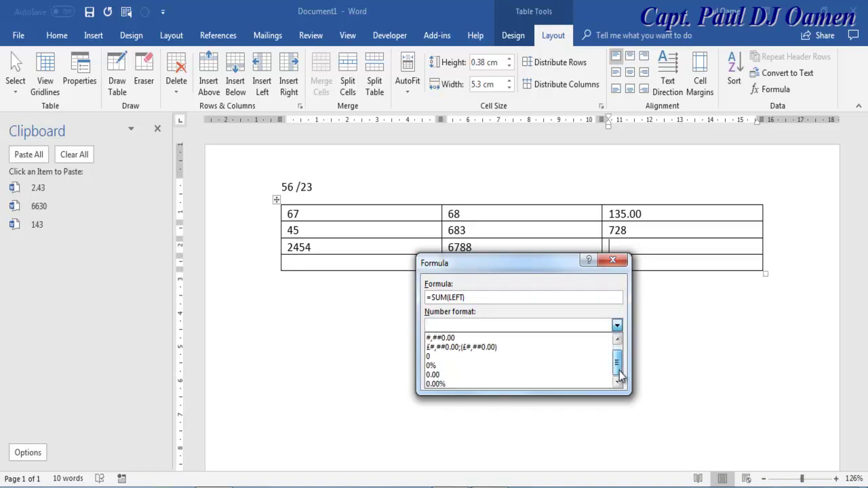
{"action": "left_click", "coordinate": [440, 376]}
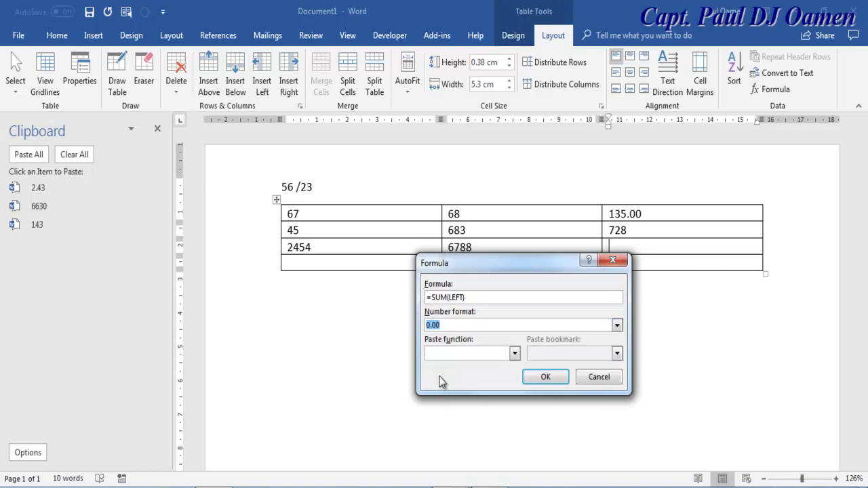
{"action": "left_click", "coordinate": [536, 378]}
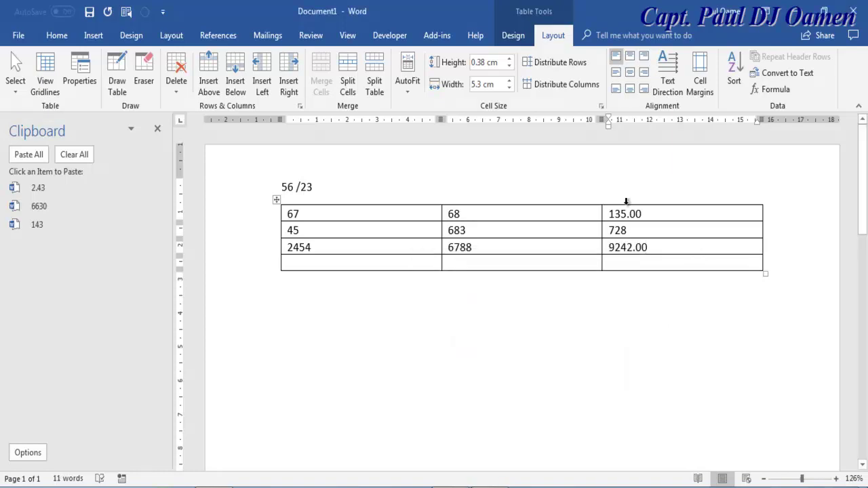
Step: Total the first column in the last row with the formula =SUM(ABOVE) and number format 0
{"action": "left_click", "coordinate": [338, 263]}
{"action": "left_click", "coordinate": [776, 89]}
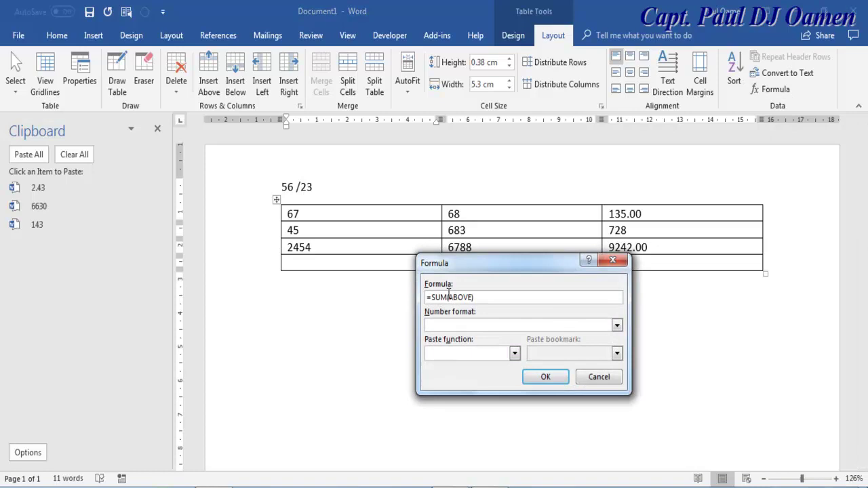
{"action": "left_click", "coordinate": [617, 326]}
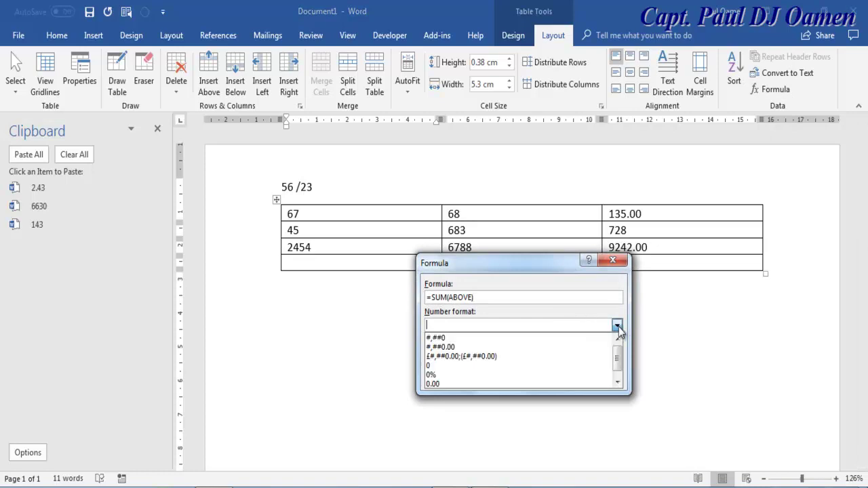
{"action": "left_click", "coordinate": [473, 367]}
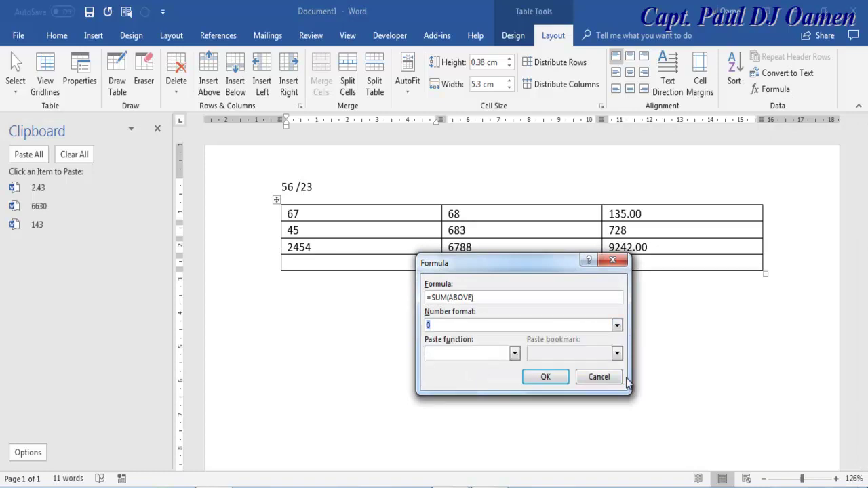
{"action": "left_click", "coordinate": [560, 385]}
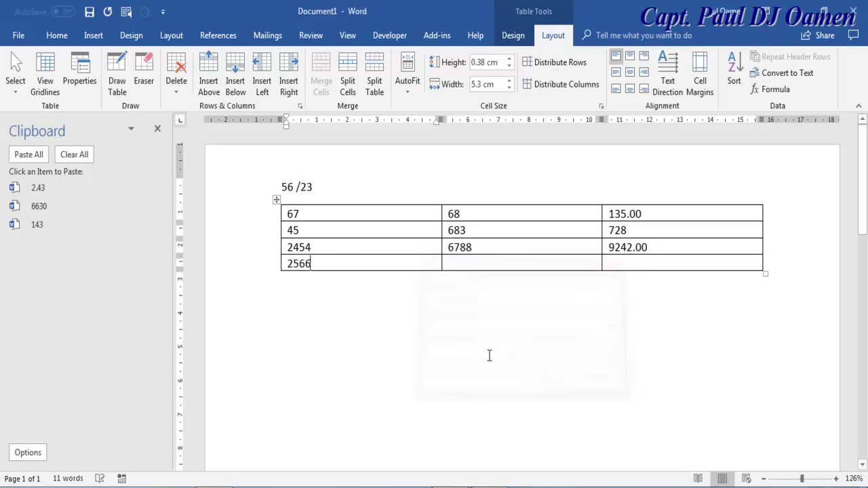
Step: Total the second column in the last row with the formula =SUM(ABOVE) and number format 0.00
{"action": "left_click", "coordinate": [474, 262]}
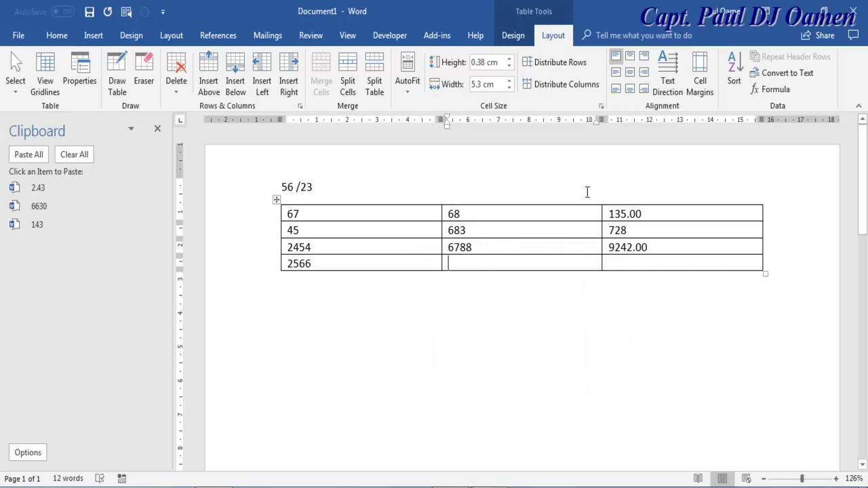
{"action": "left_click", "coordinate": [773, 89]}
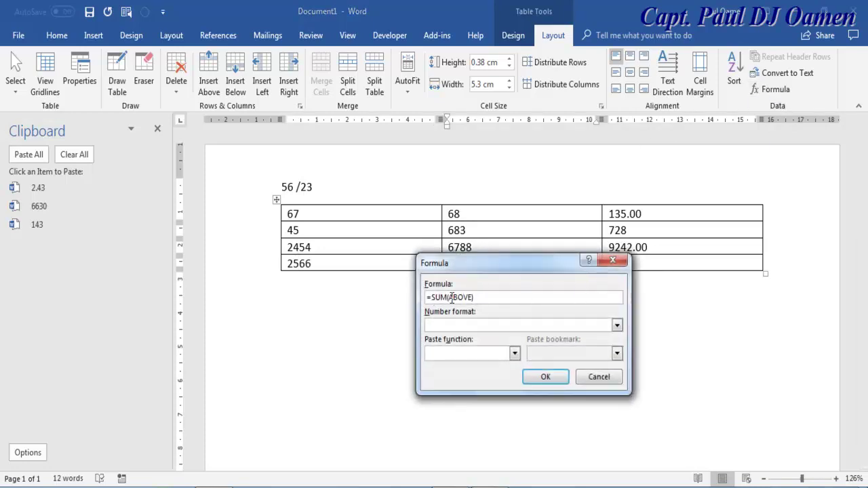
{"action": "left_click", "coordinate": [617, 325]}
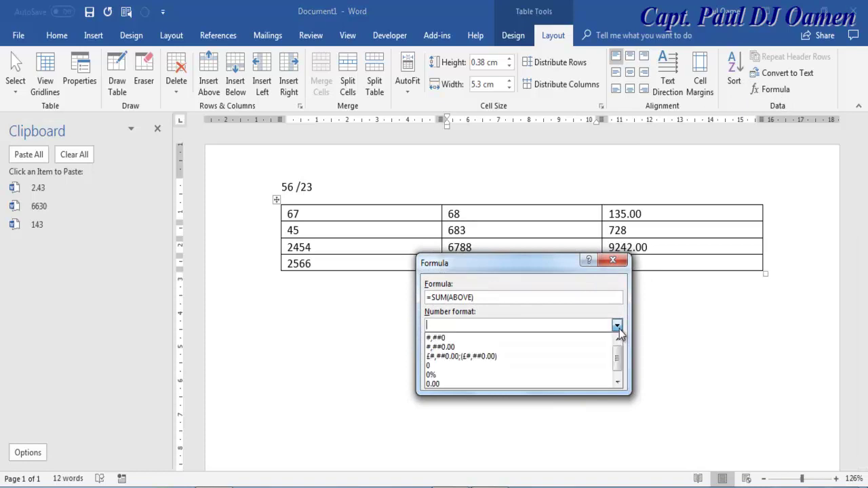
{"action": "left_click", "coordinate": [455, 384]}
{"action": "left_click", "coordinate": [555, 380]}
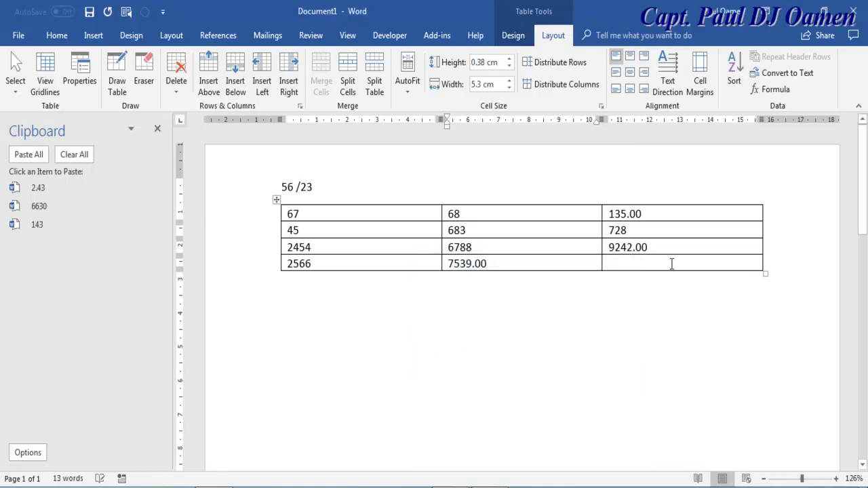
Step: Total the third column in the last row with the formula =SUM(ABOVE) and number format 0.00
{"action": "left_click", "coordinate": [638, 264]}
{"action": "left_click", "coordinate": [773, 89]}
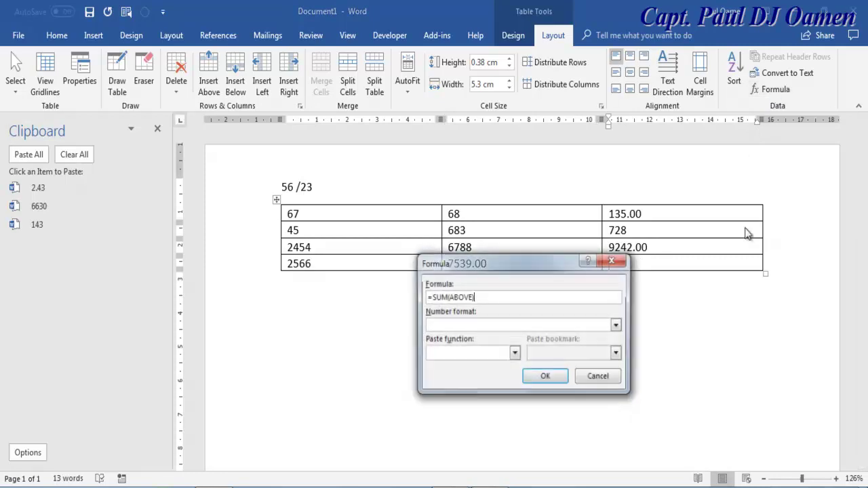
{"action": "left_click", "coordinate": [617, 326]}
{"action": "left_click", "coordinate": [465, 384]}
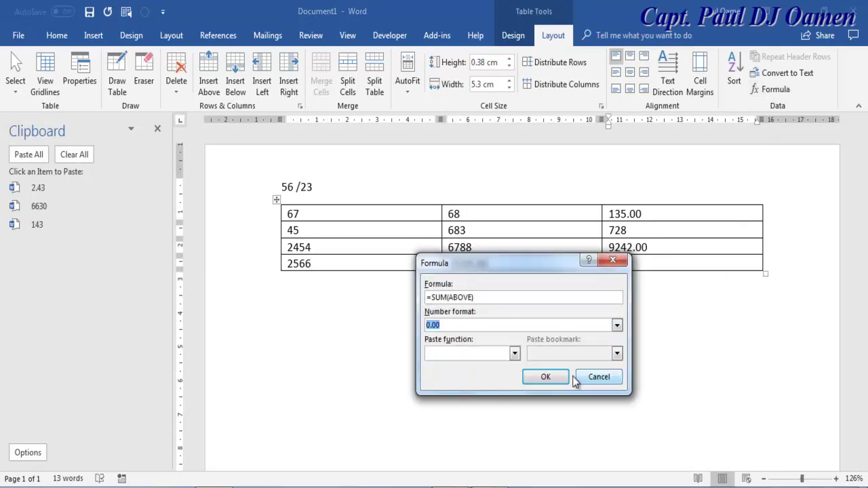
{"action": "left_click", "coordinate": [556, 379]}
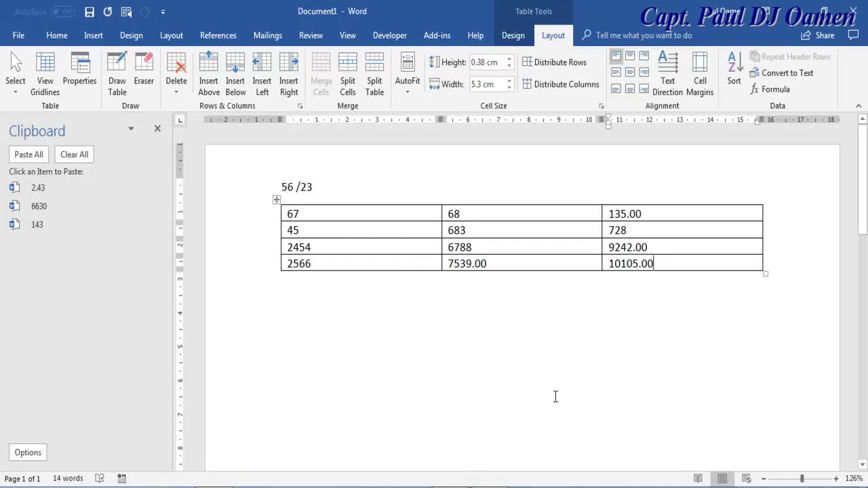
Step: Copy the whole table and paste it twice below the original from the collected Clipboard items
{"action": "left_click", "coordinate": [278, 200]}
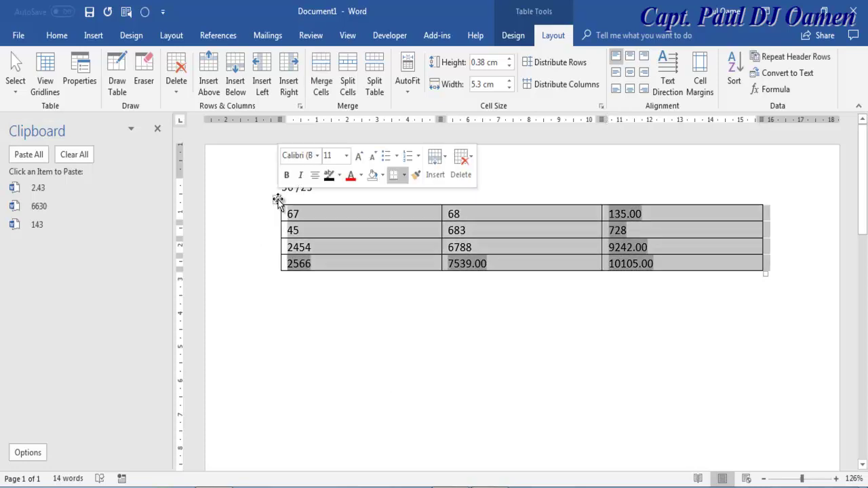
{"action": "right_click", "coordinate": [300, 218]}
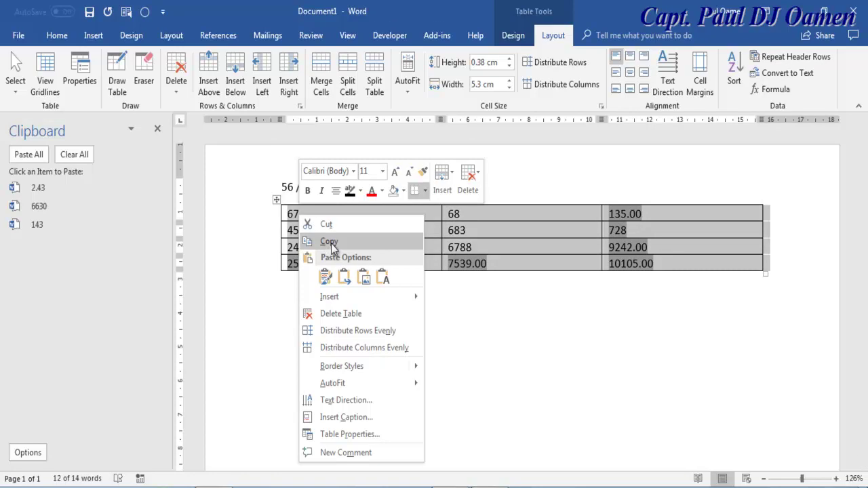
{"action": "left_click", "coordinate": [331, 243]}
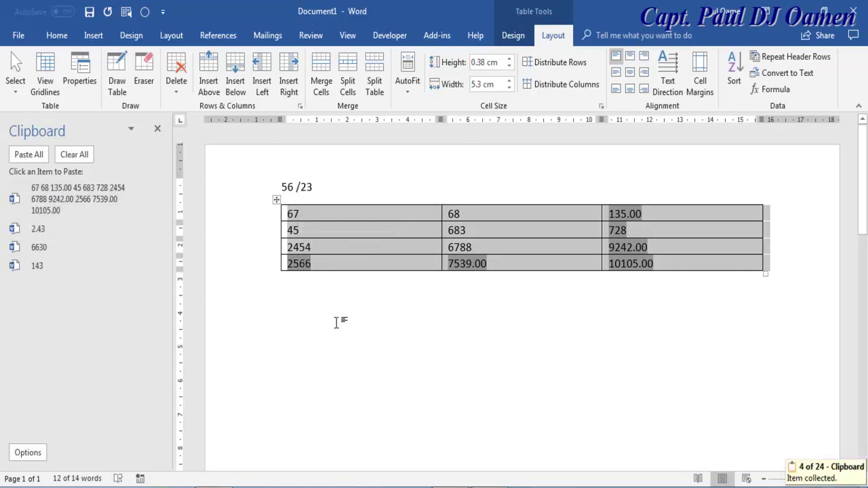
{"action": "left_click", "coordinate": [309, 316]}
{"action": "key", "text": "Return"}
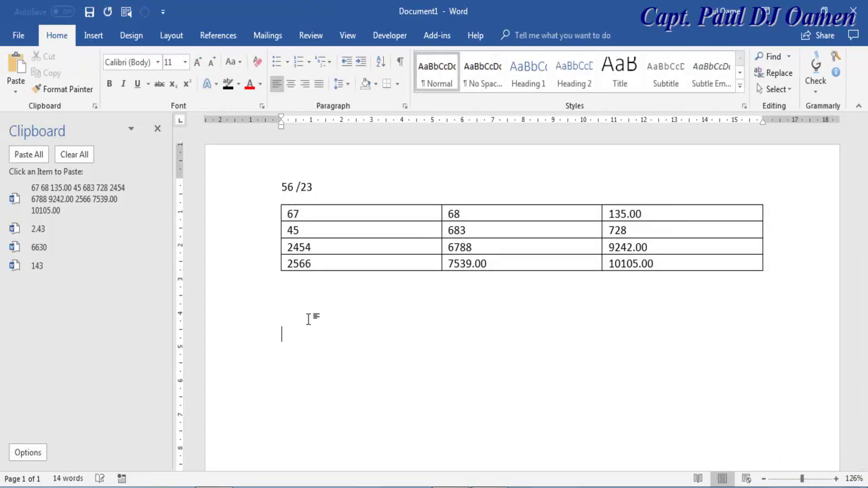
{"action": "left_click", "coordinate": [84, 203]}
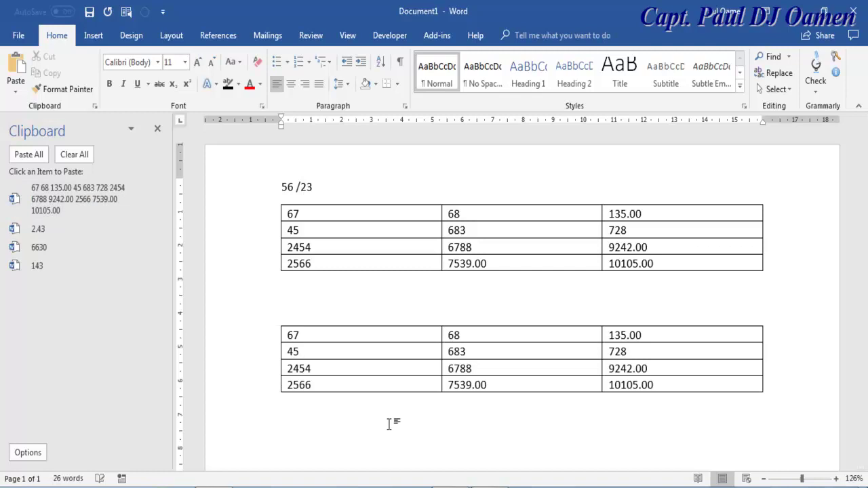
{"action": "left_click", "coordinate": [53, 198]}
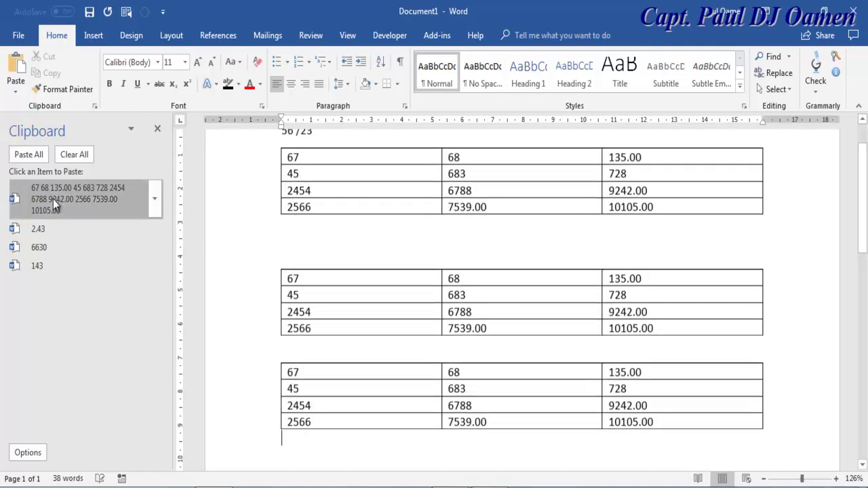